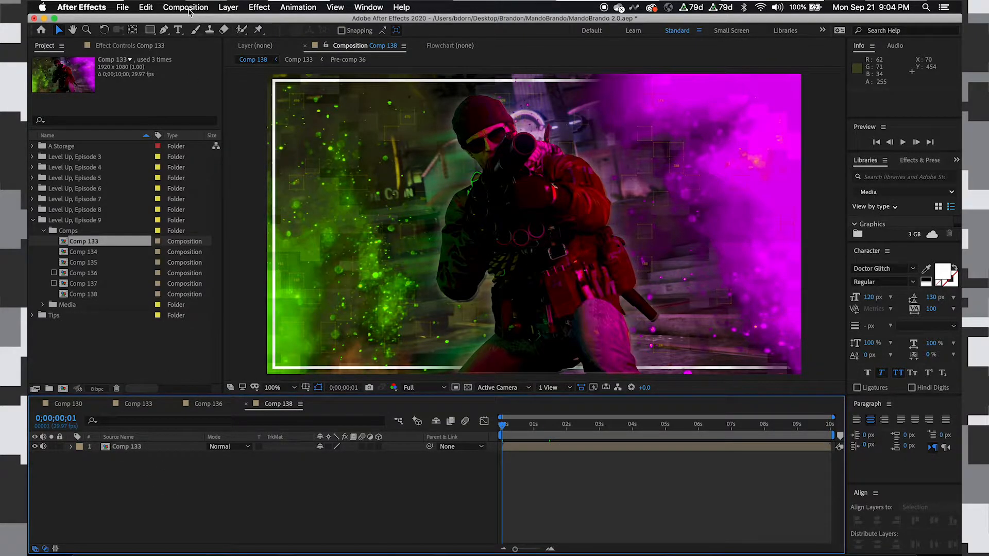
# Step: Add a text layer reading "Call of Duty: Black Ops" in the middle of the frame
pyautogui.click(178, 30)
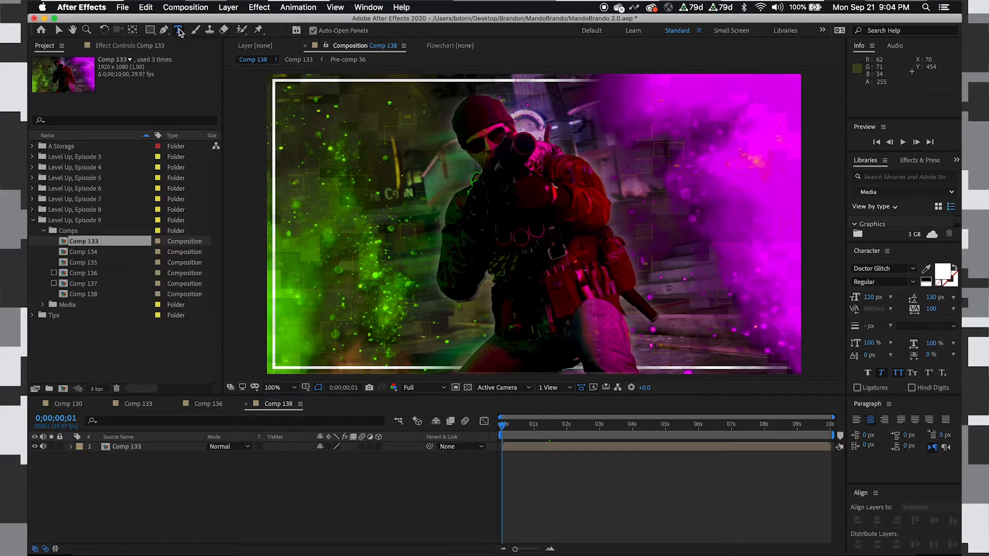
pyautogui.click(510, 216)
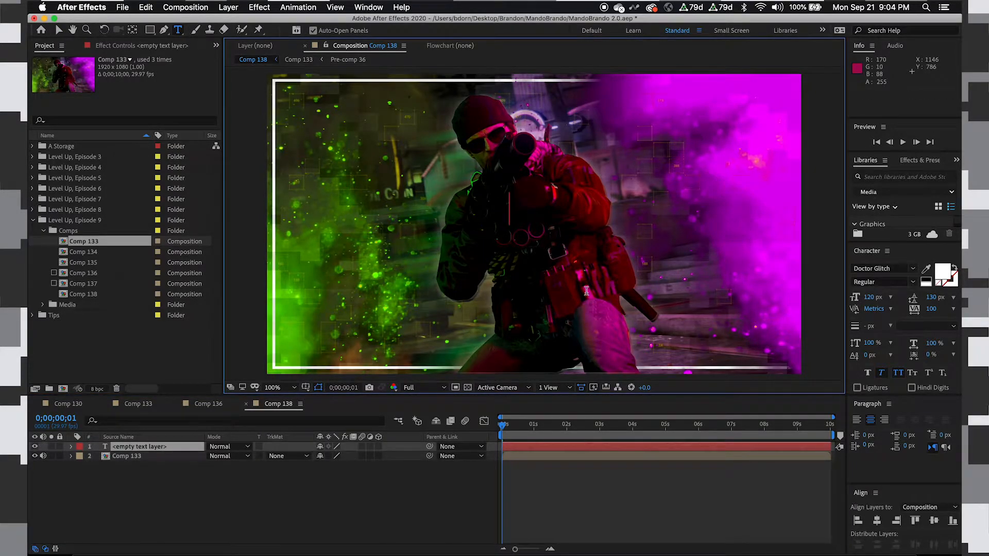
pyautogui.write('Call o')
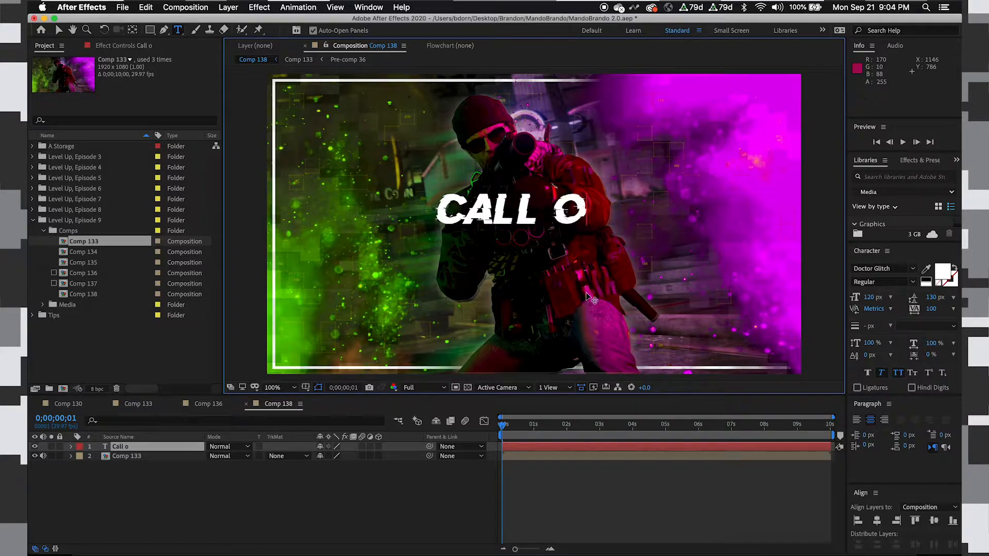
pyautogui.write('f')
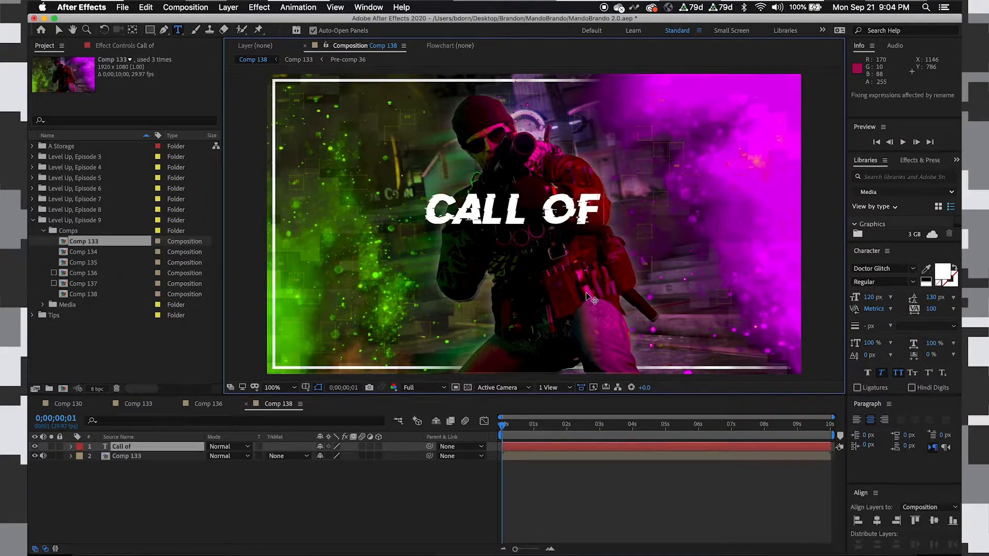
pyautogui.write(' Duty:')
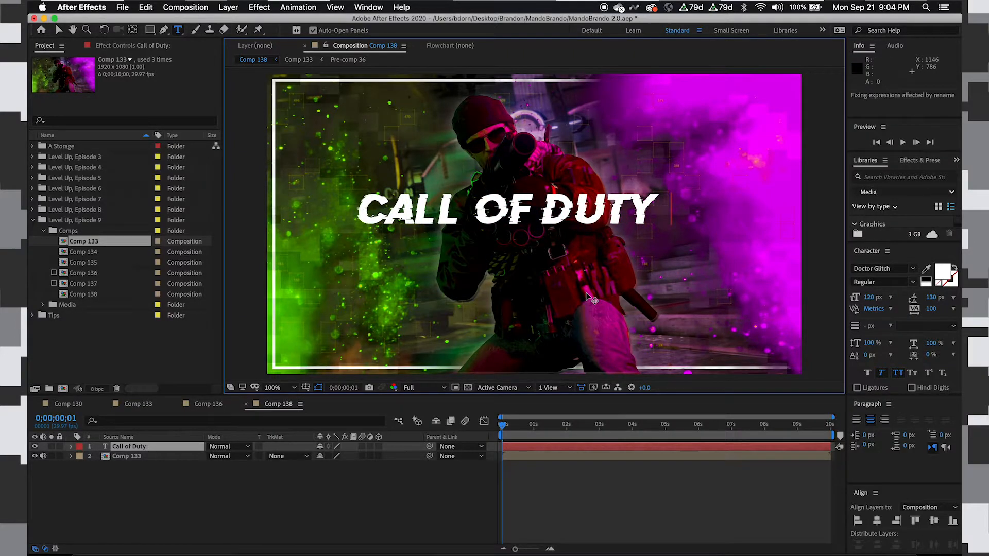
pyautogui.write(' Black Ops')
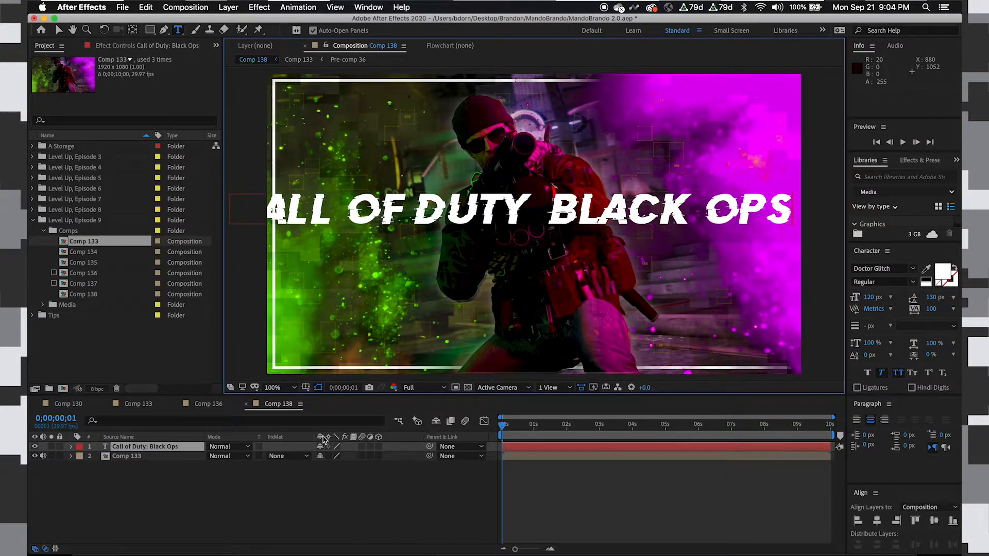
pyautogui.click(189, 505)
# Step: Set the font size of the "Call of Duty: Black Ops" text layer to 40 px
pyautogui.click(172, 450)
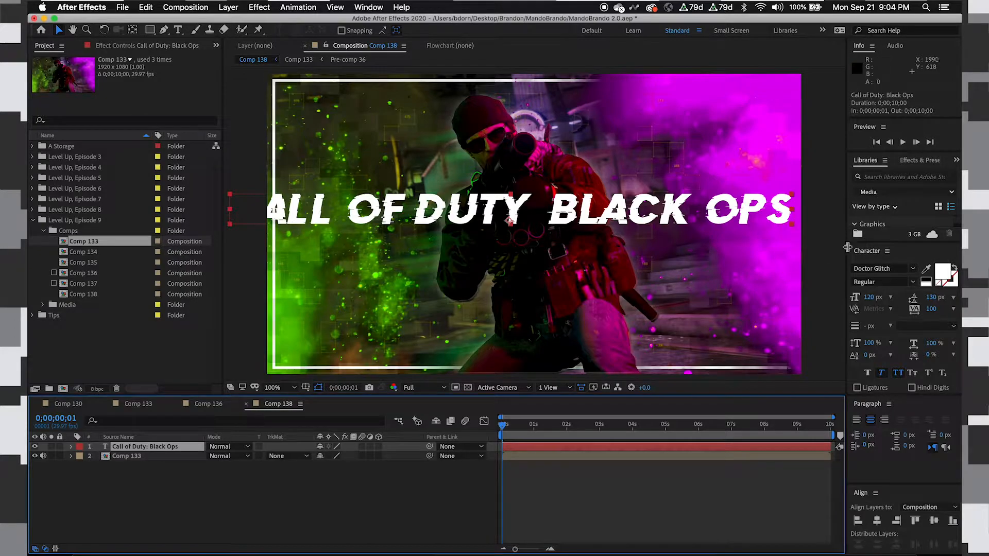
pyautogui.click(869, 297)
pyautogui.write('40')
pyautogui.press('Return')
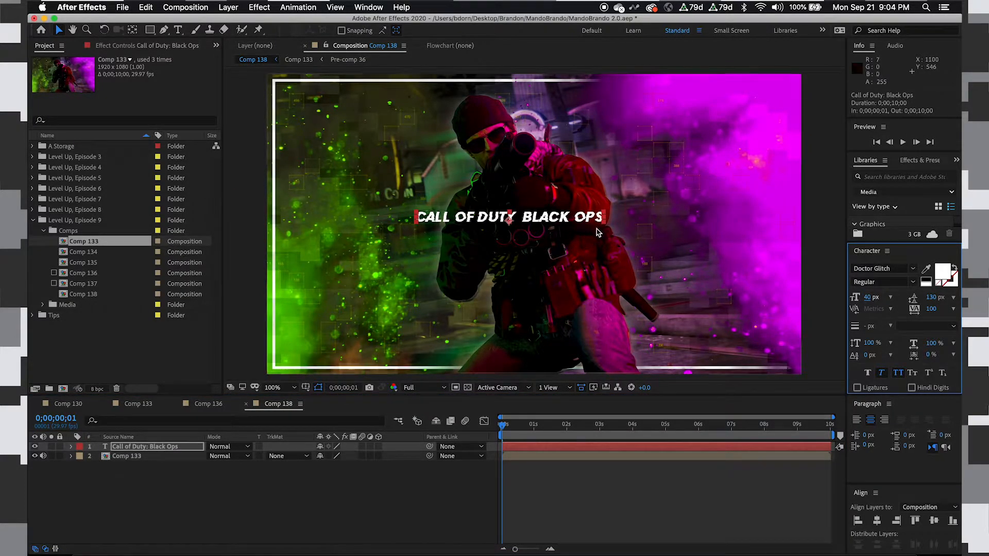
# Step: Set the title in Futura Bold without faux italic and centre it horizontally in the composition
pyautogui.click(875, 268)
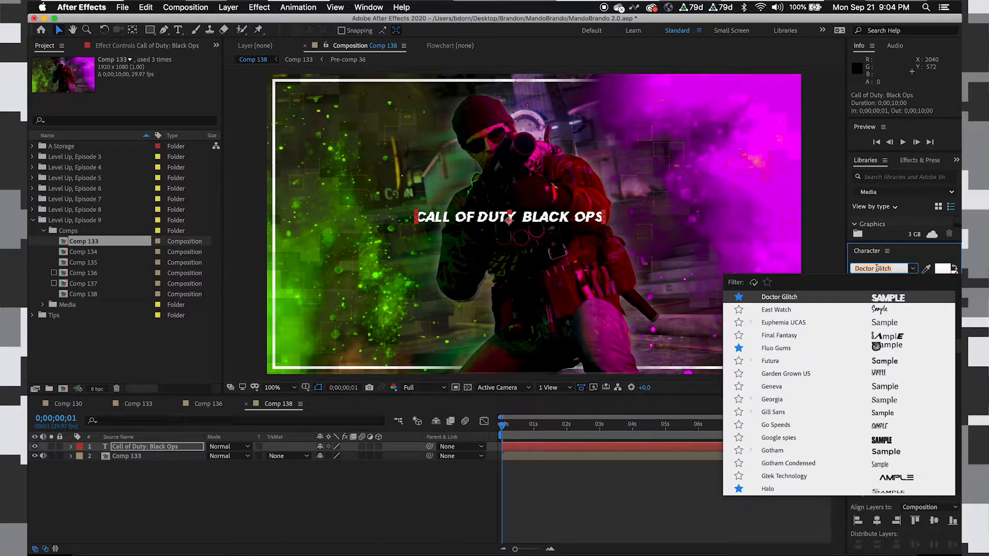
pyautogui.write('futura')
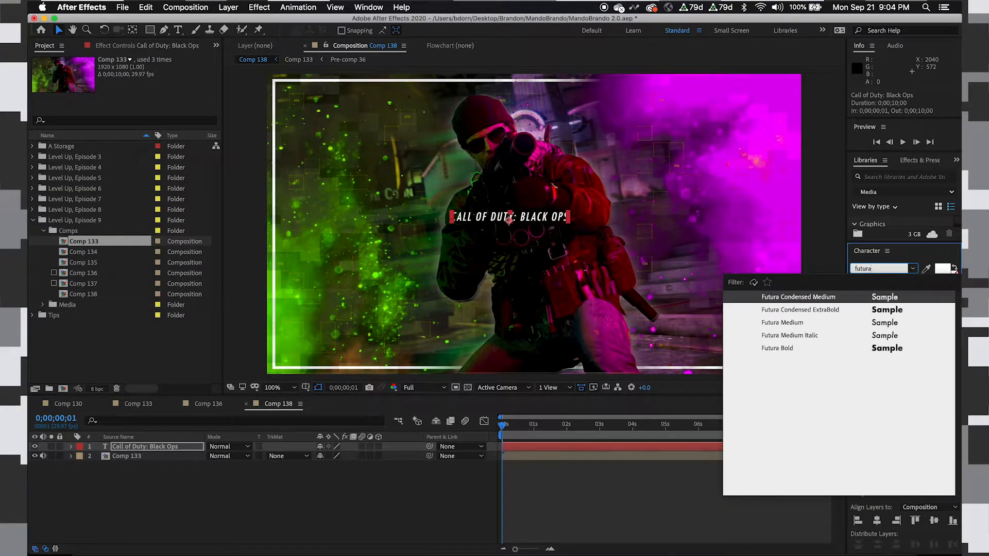
pyautogui.click(793, 352)
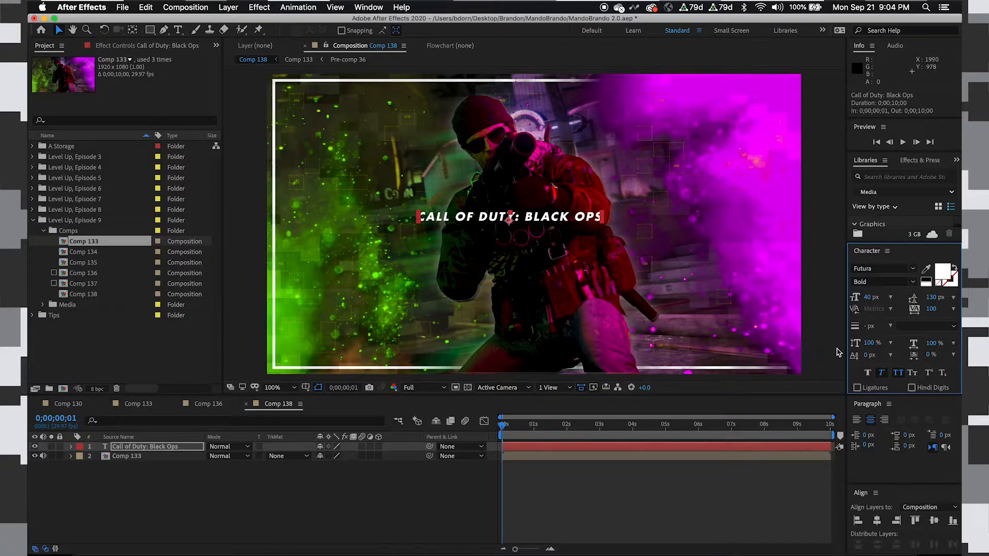
pyautogui.click(882, 373)
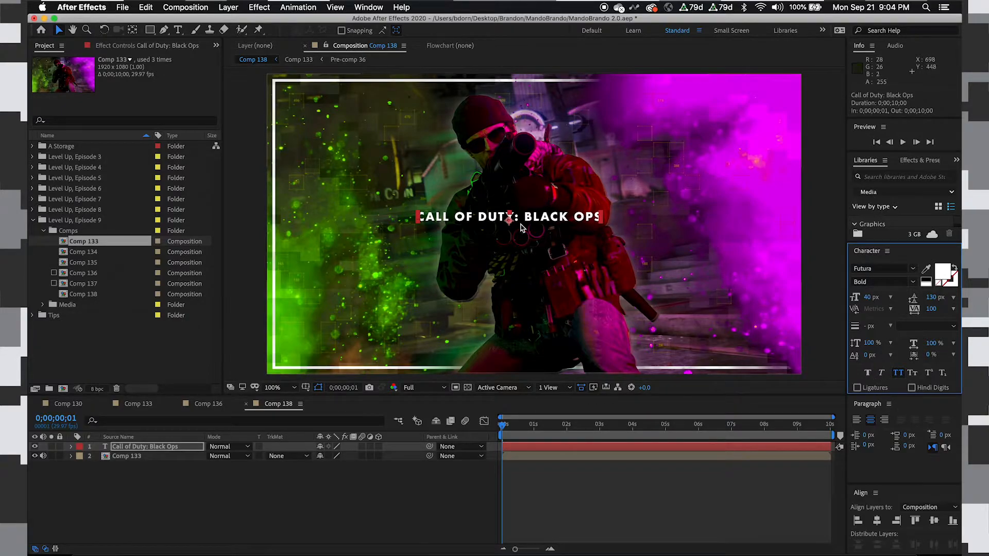
pyautogui.click(876, 520)
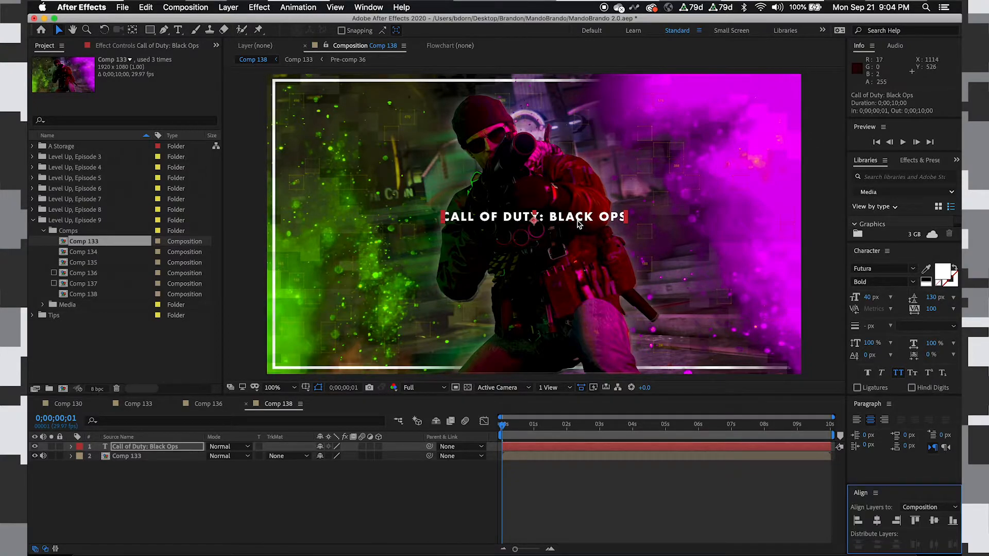
# Step: Add a second line reading "Cold War" below "Call of Duty: Black Ops" in the same text layer
pyautogui.press('super+t')
pyautogui.press('Right')
pyautogui.press('Return')
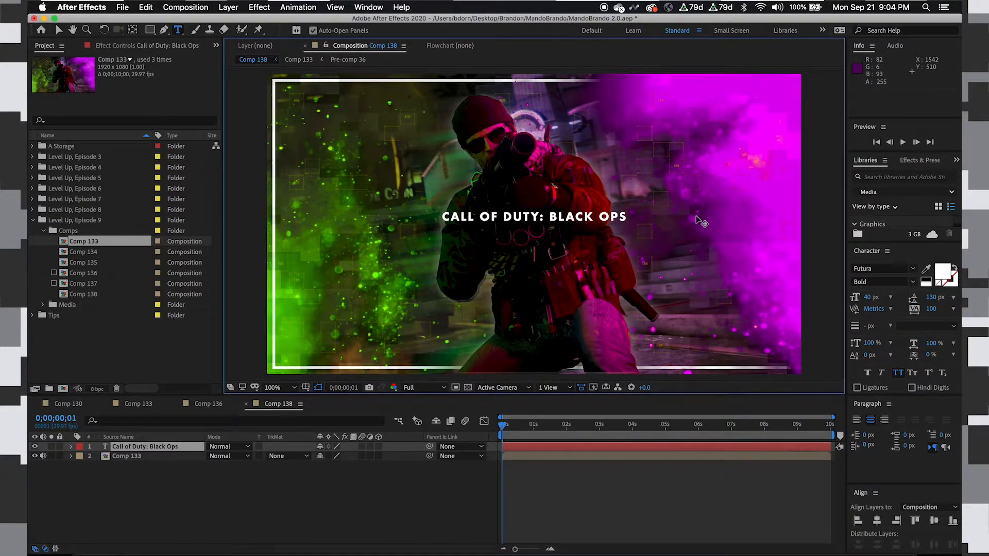
pyautogui.write('Cold Aa')
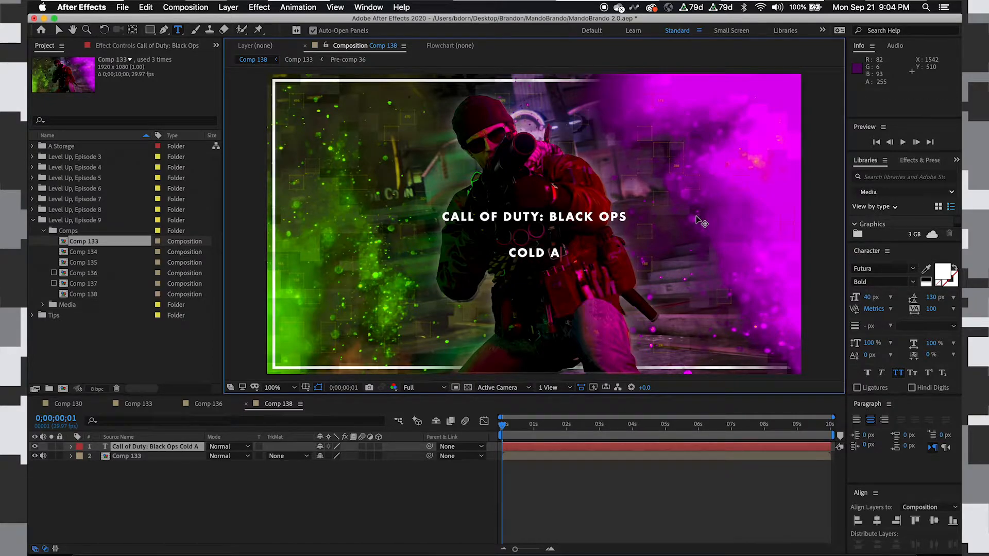
pyautogui.press('BackSpace')
pyautogui.press('BackSpace')
pyautogui.write('War')
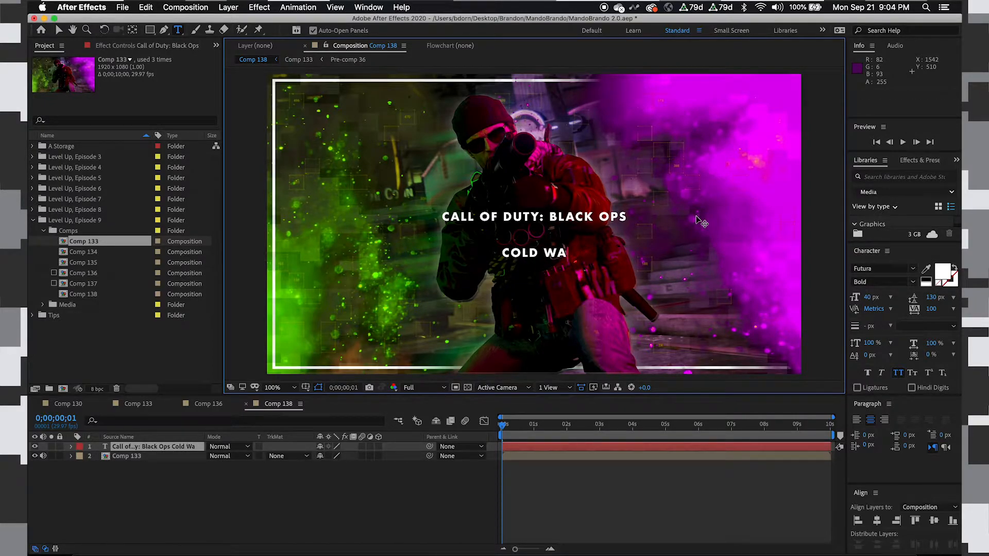
pyautogui.click(271, 483)
pyautogui.press('v')
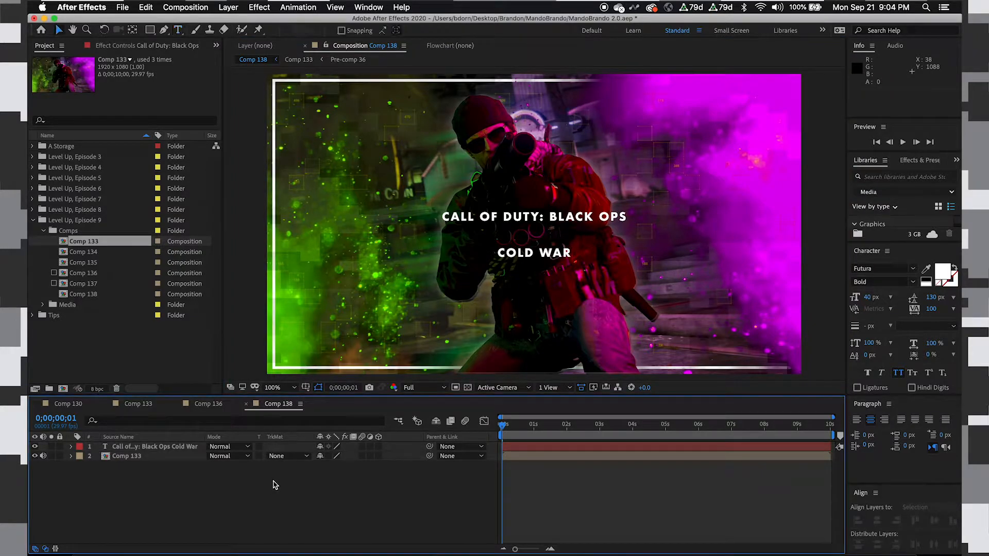
# Step: Change the font of only the "Cold War" line to Doctor Glitch
pyautogui.doubleClick(545, 252)
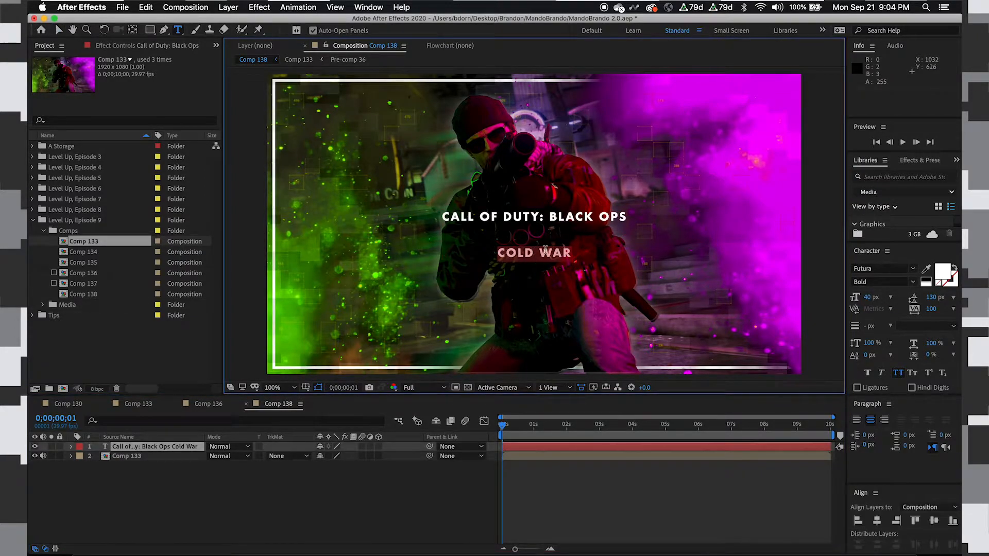
pyautogui.click(891, 267)
pyautogui.write('docto')
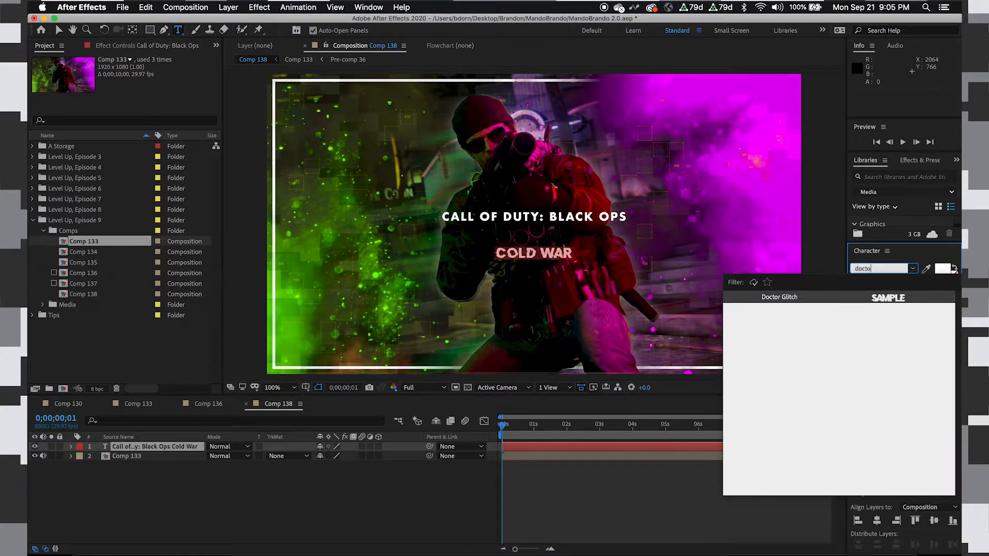
pyautogui.click(780, 299)
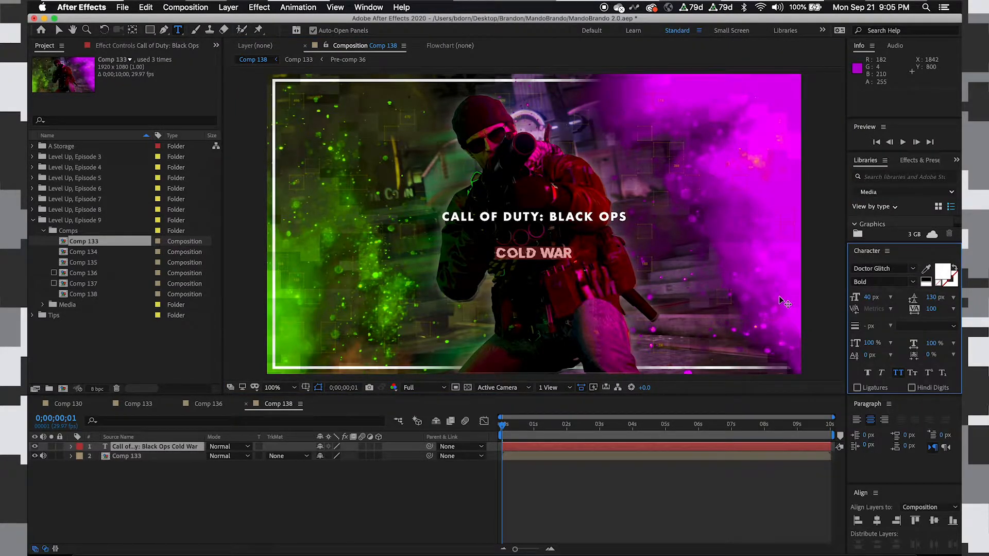
# Step: Set the "Cold War" line's font size to 110 px and apply faux italic to it
pyautogui.click(868, 298)
pyautogui.write('120')
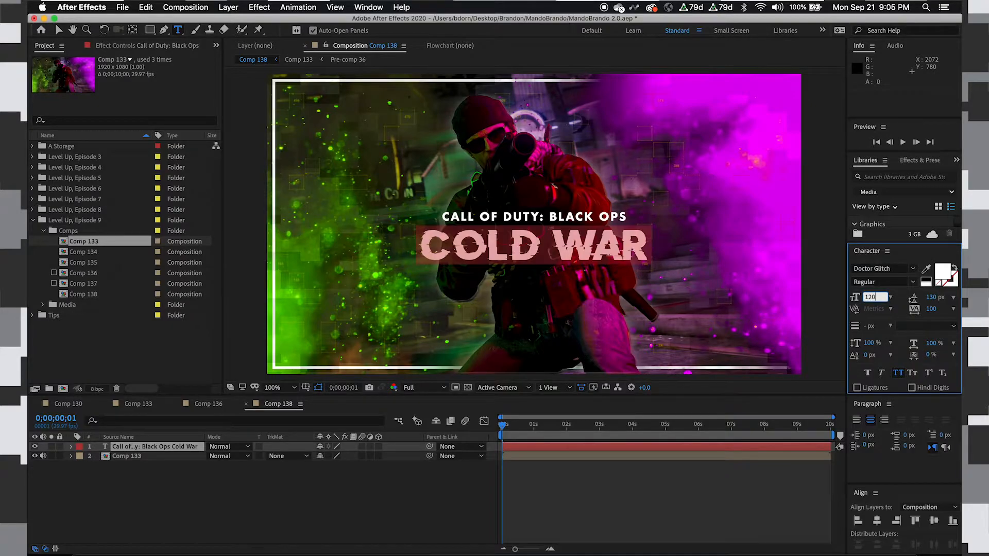
pyautogui.press('Return')
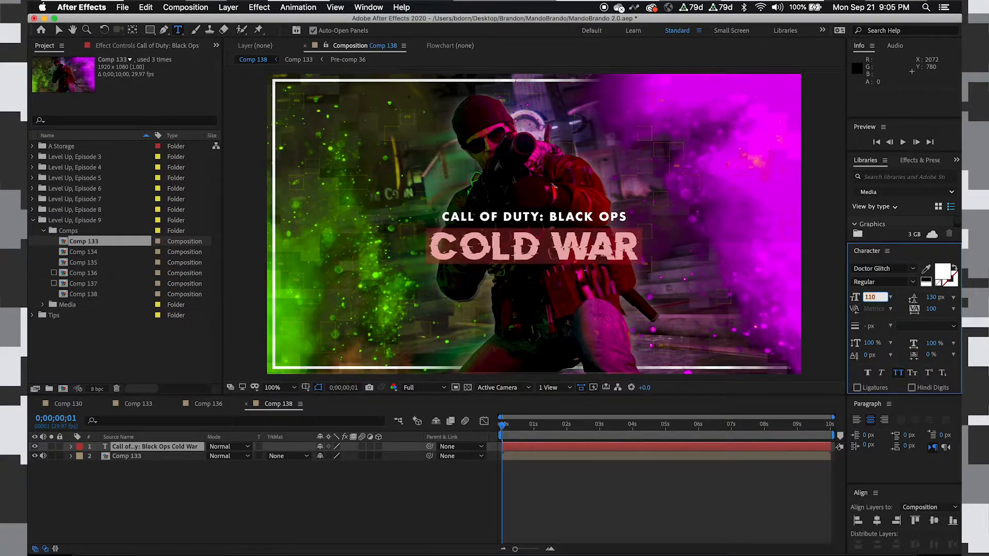
pyautogui.click(883, 373)
pyautogui.click(285, 494)
pyautogui.press('v')
# Step: Centre the two-line title horizontally and vertically in the composition
pyautogui.click(510, 234)
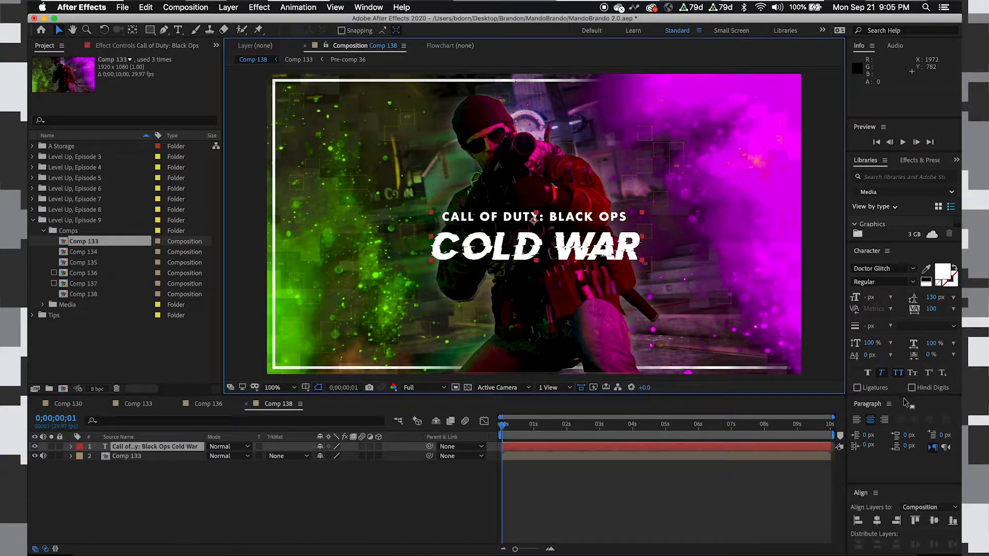
pyautogui.click(877, 521)
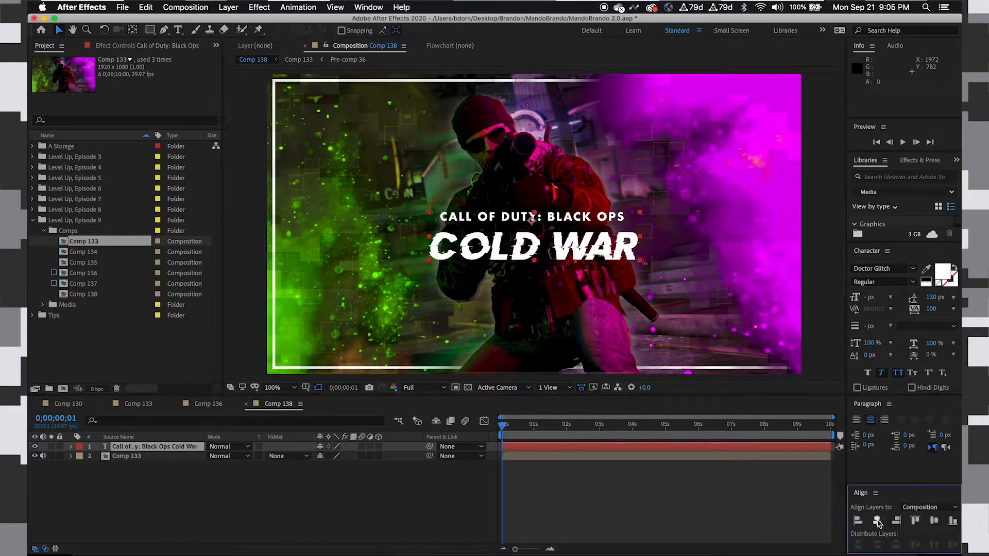
pyautogui.click(934, 521)
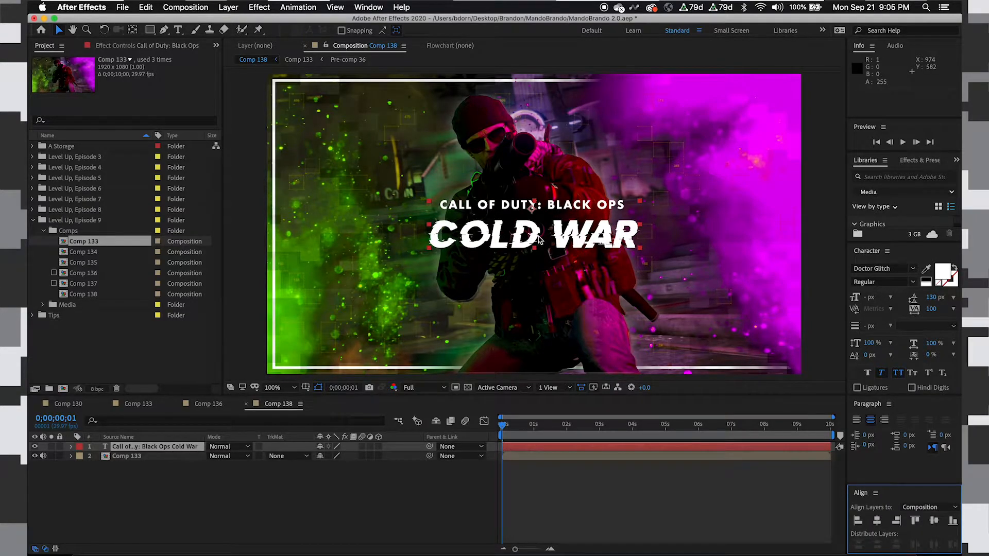
pyautogui.click(201, 519)
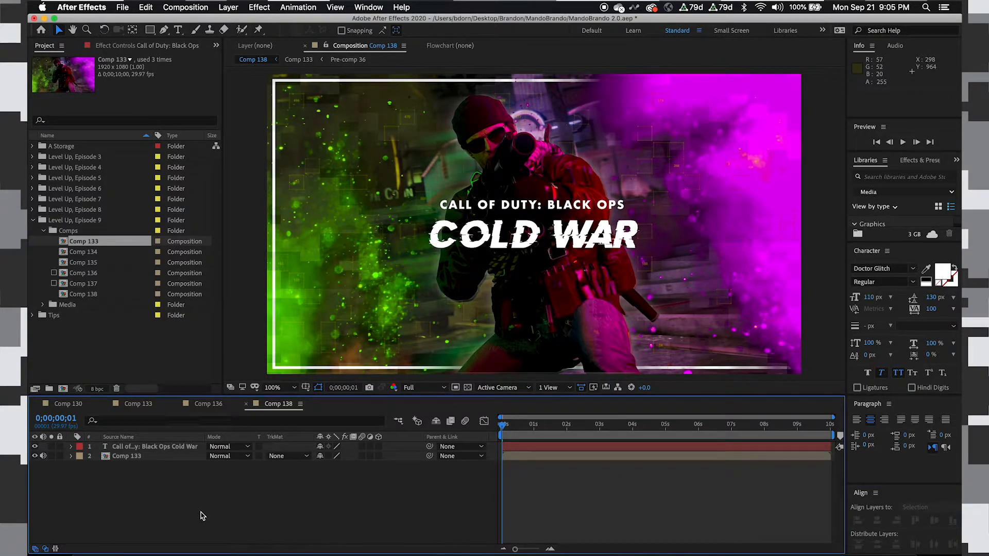
# Step: Add an Opacity text animator to the title layer and set its opacity to 0%
pyautogui.click(541, 216)
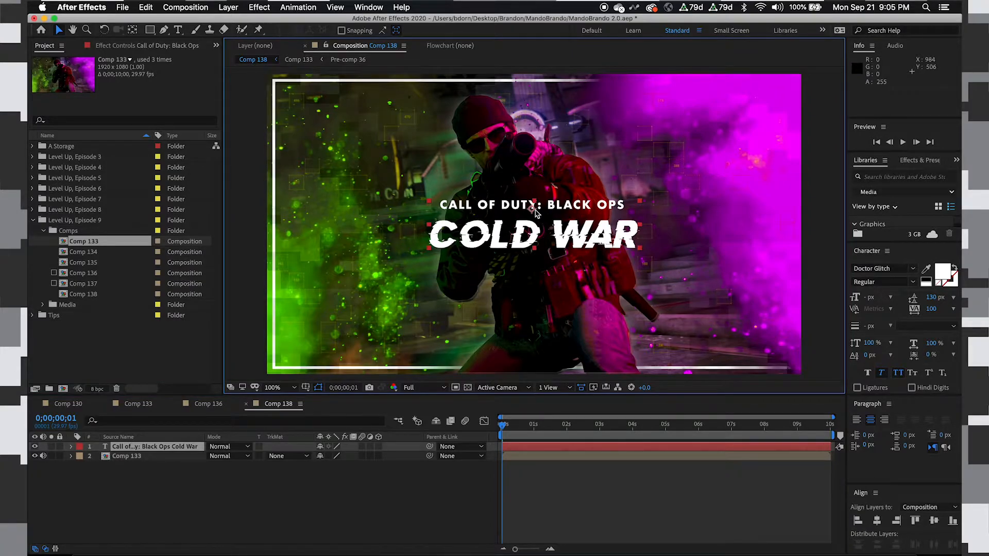
pyautogui.click(72, 446)
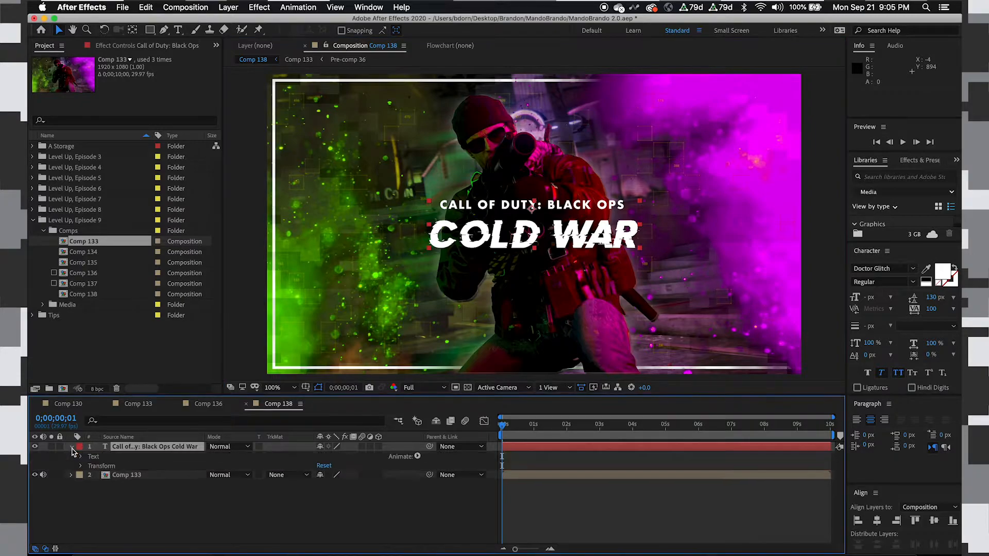
pyautogui.click(418, 457)
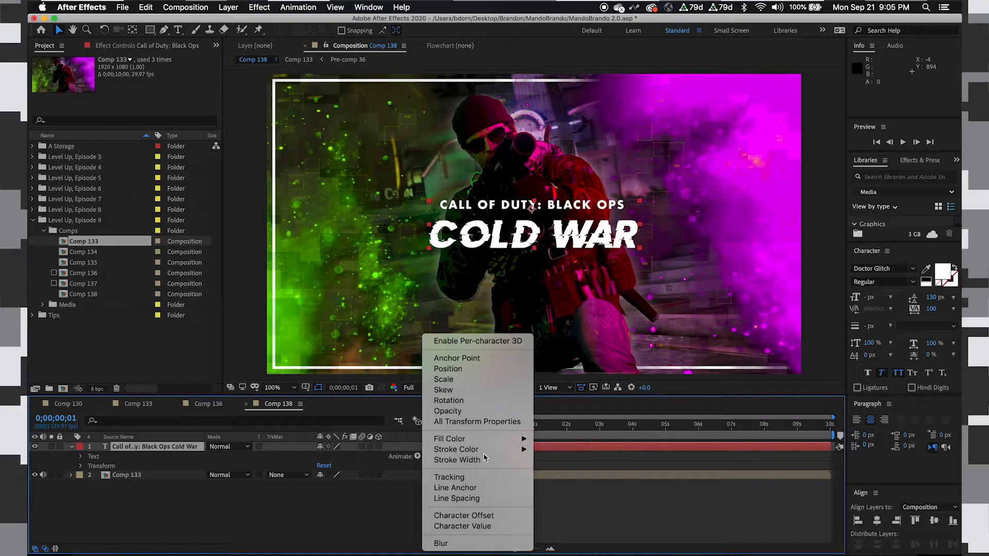
pyautogui.click(467, 412)
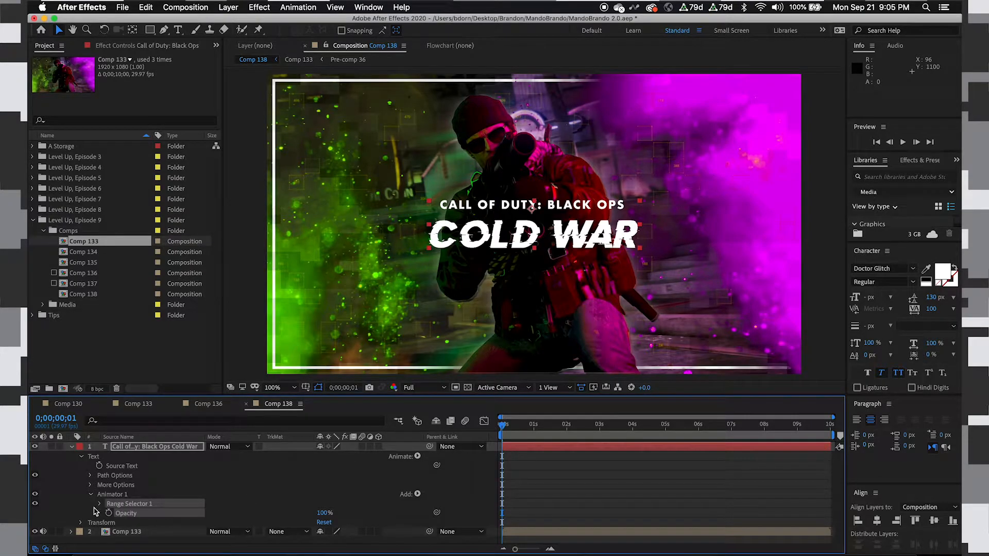
pyautogui.moveTo(326, 516); pyautogui.dragTo(235, 518)
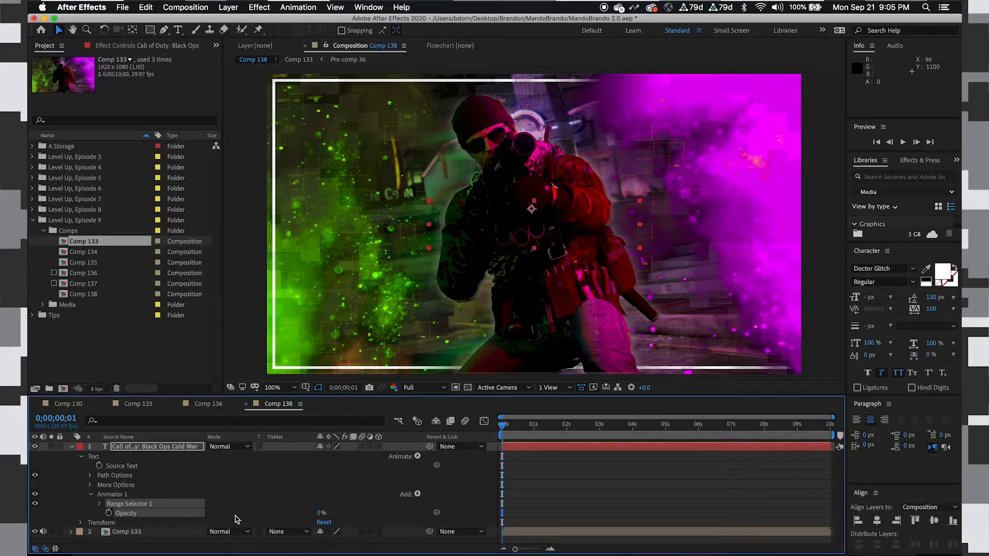
# Step: Keyframe the range selector's Start from 0% at 0;00;00;01 to 100% at 0;00;00;20
pyautogui.click(100, 504)
pyautogui.scroll(-3, 99, 509)
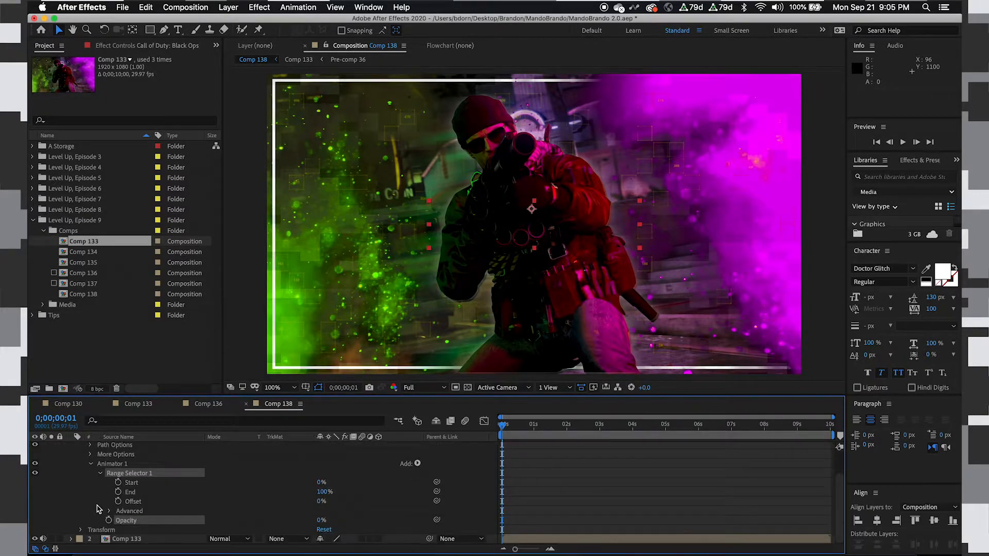
pyautogui.click(118, 483)
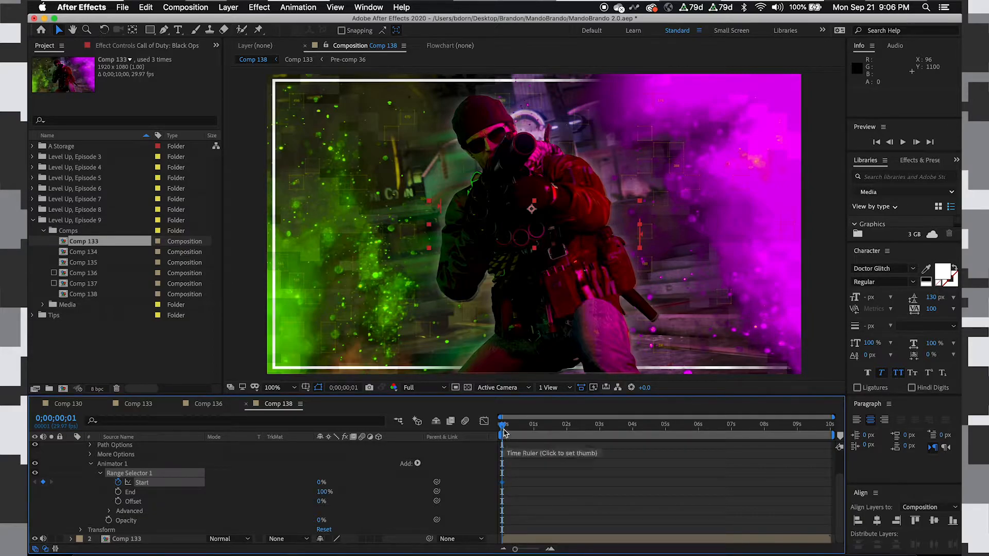
pyautogui.moveTo(502, 425); pyautogui.dragTo(522, 431)
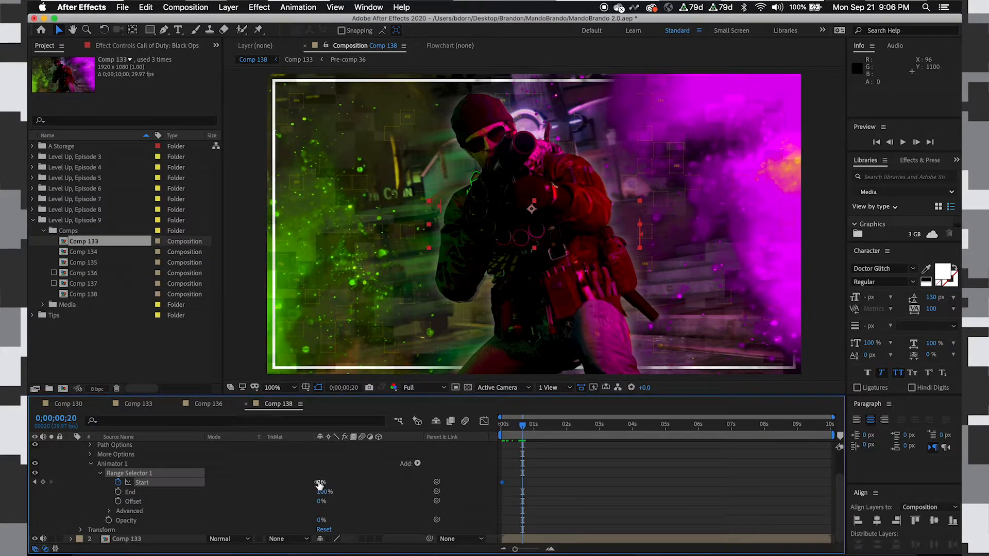
pyautogui.moveTo(319, 484); pyautogui.dragTo(403, 488)
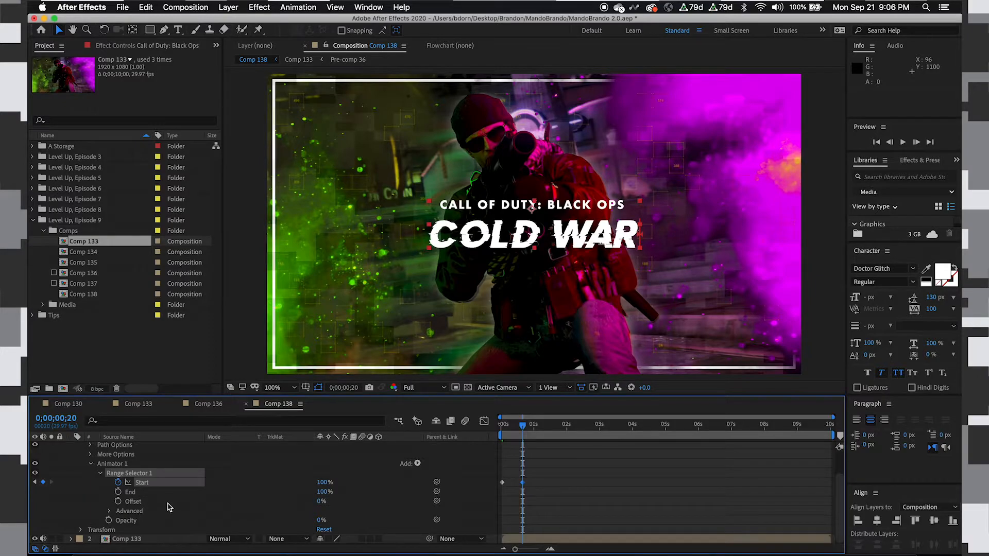
# Step: Turn on Randomize Order in the range selector's advanced options and preview the title's letter animation
pyautogui.click(110, 512)
pyautogui.scroll(-2, 111, 517)
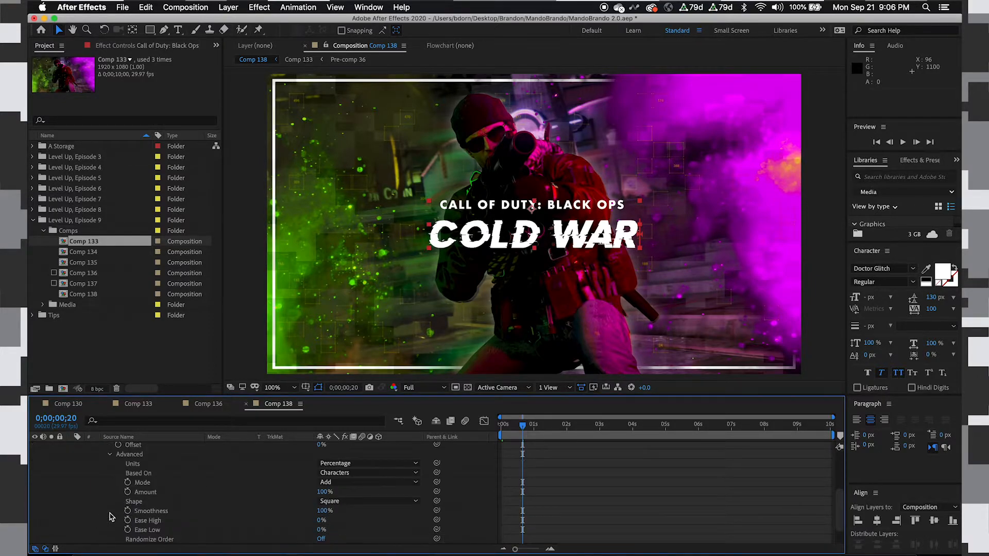
pyautogui.scroll(-1, 101, 516)
pyautogui.moveTo(522, 426); pyautogui.dragTo(501, 436)
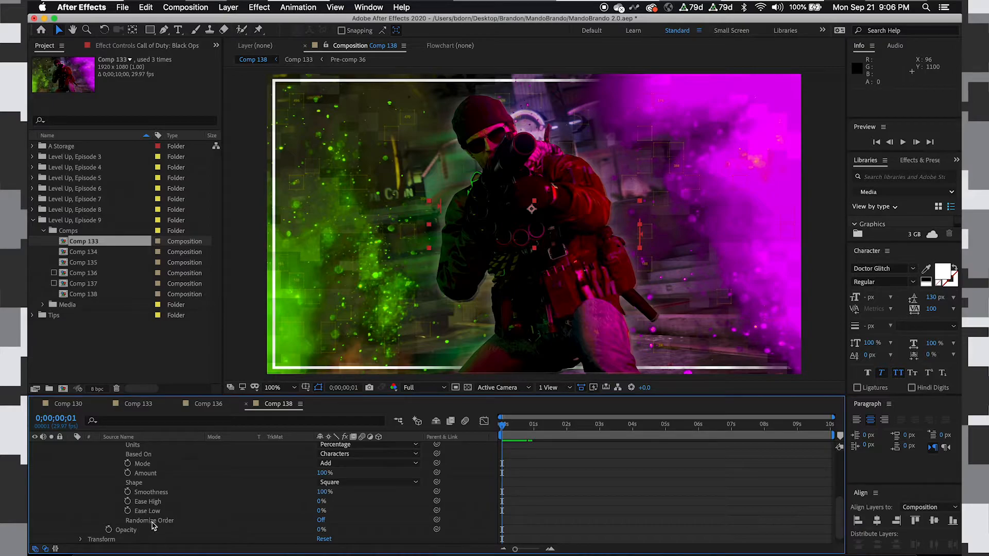
pyautogui.click(321, 521)
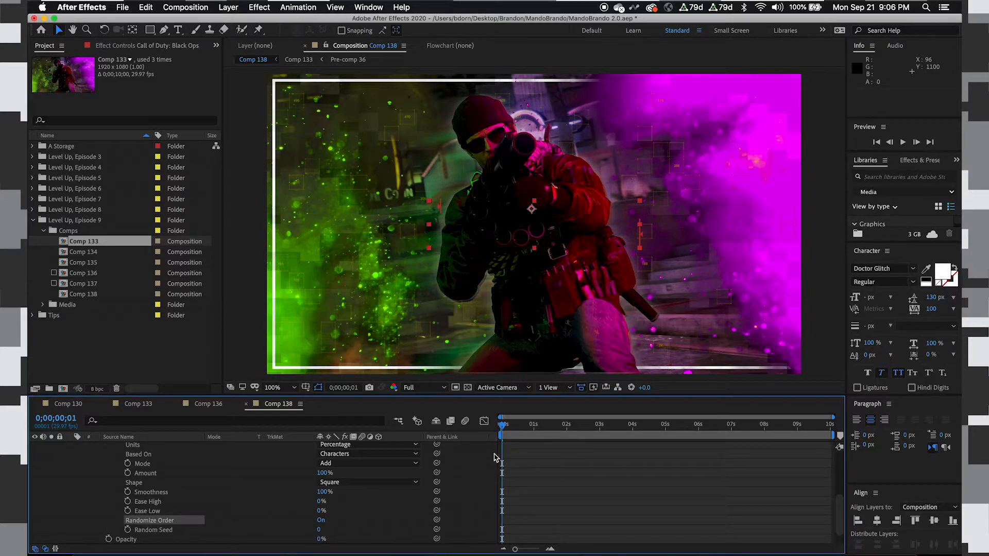
pyautogui.moveTo(504, 431)
pyautogui.mouseDown()
pyautogui.moveTo(536, 431)
pyautogui.moveTo(502, 431)
pyautogui.moveTo(520, 430)
pyautogui.mouseUp()
pyautogui.press('space')
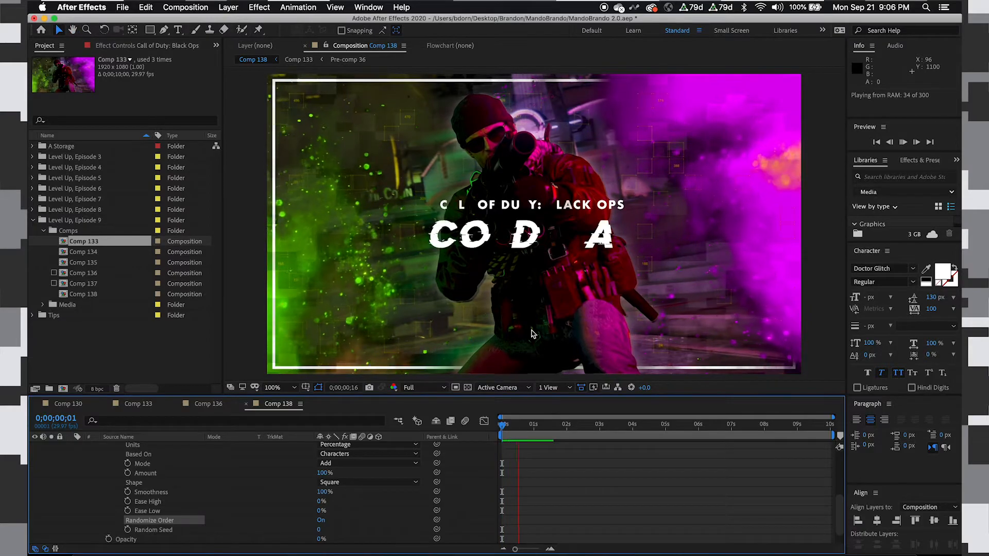
pyautogui.press('space')
pyautogui.moveTo(530, 431); pyautogui.dragTo(460, 438)
pyautogui.press('space')
pyautogui.press('space')
# Step: Keyframe the range selector's Random Seed from 0 at 0;00;00;01 to 79 at 0;00;00;20 and preview the title's animation
pyautogui.moveTo(532, 423); pyautogui.dragTo(502, 424)
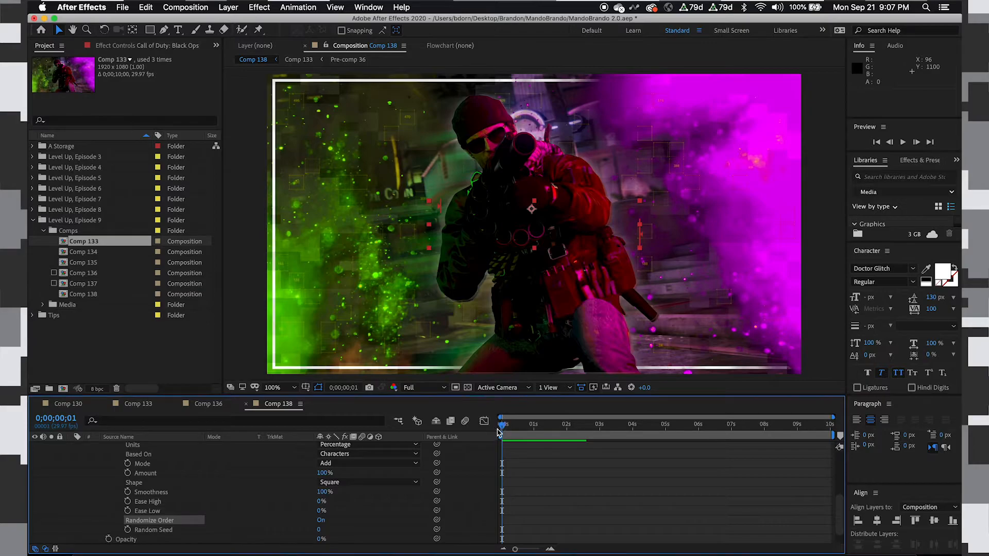
pyautogui.click(128, 530)
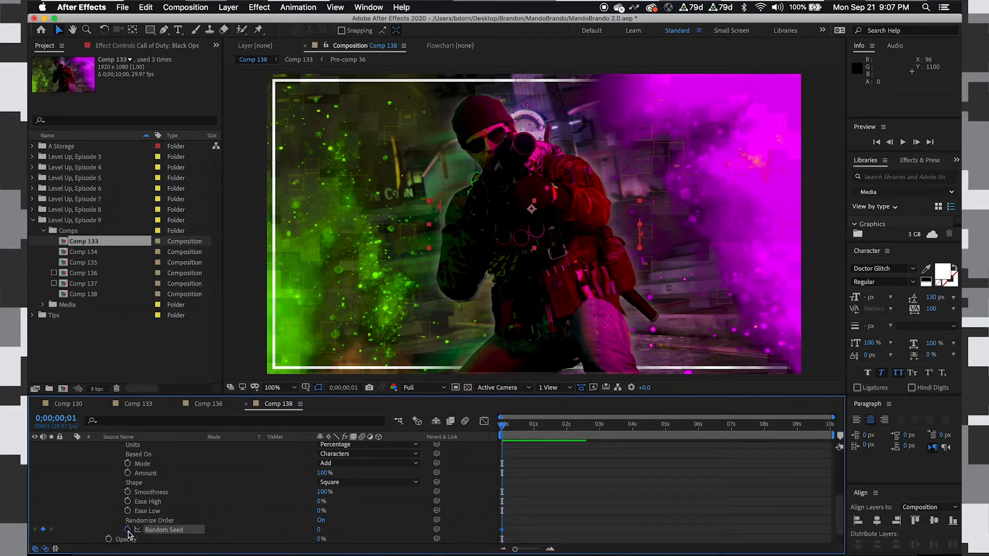
pyautogui.moveTo(503, 429); pyautogui.dragTo(525, 430)
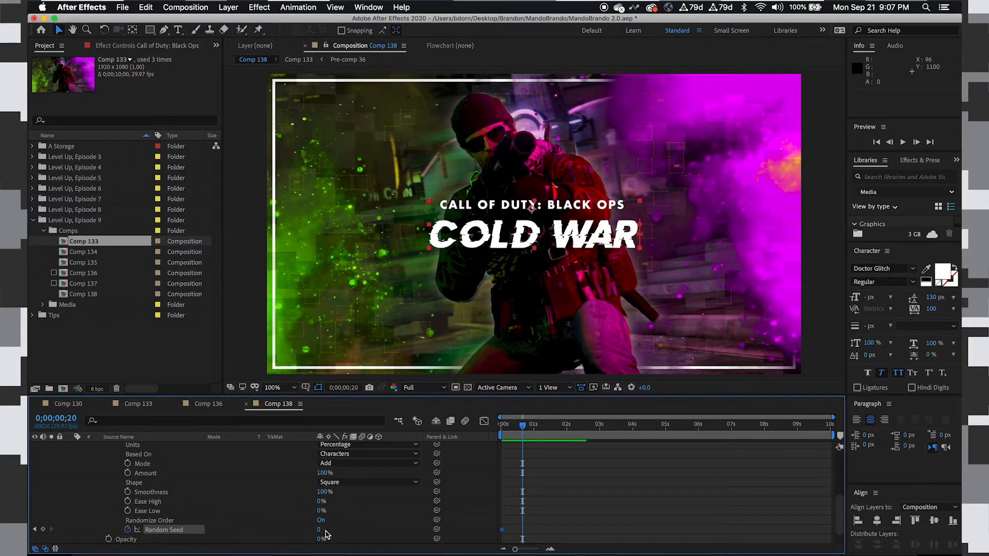
pyautogui.moveTo(319, 532); pyautogui.dragTo(362, 530)
pyautogui.moveTo(522, 425); pyautogui.dragTo(493, 431)
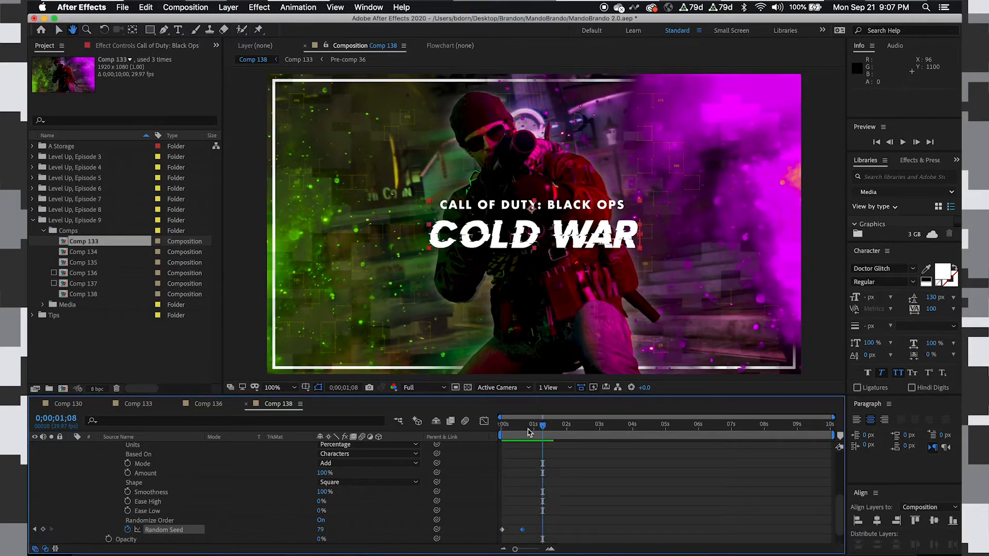
pyautogui.moveTo(504, 433); pyautogui.dragTo(502, 432)
pyautogui.press('space')
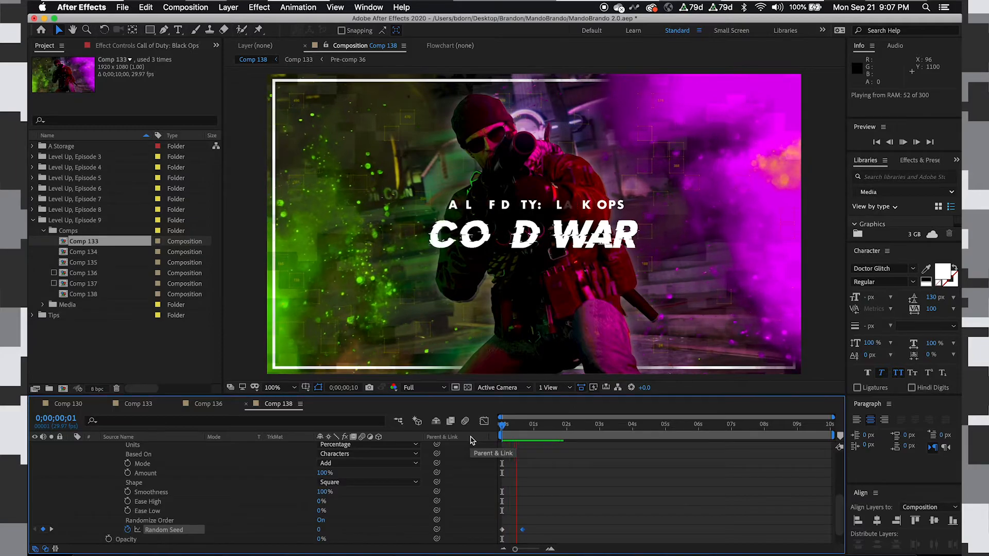
pyautogui.click(509, 428)
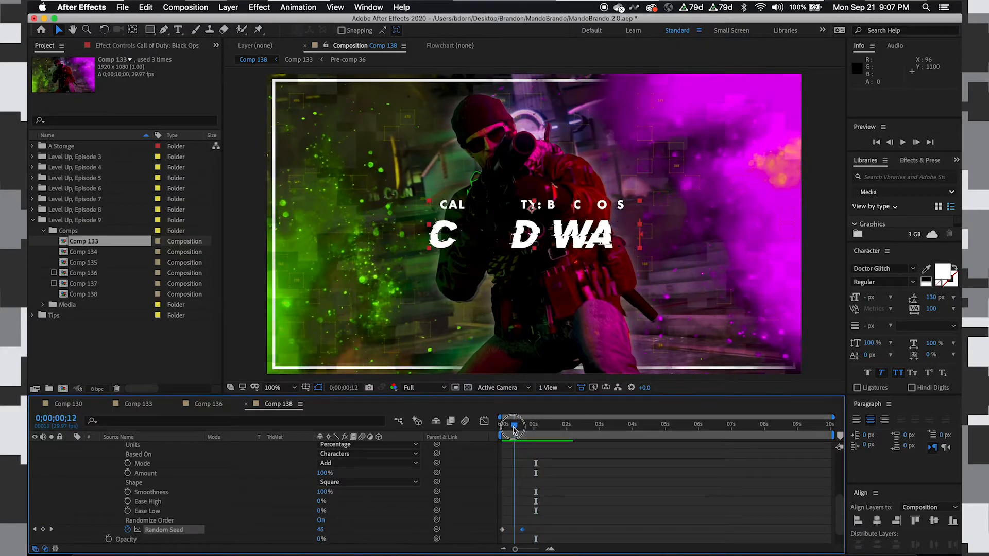
pyautogui.moveTo(509, 429); pyautogui.dragTo(512, 430)
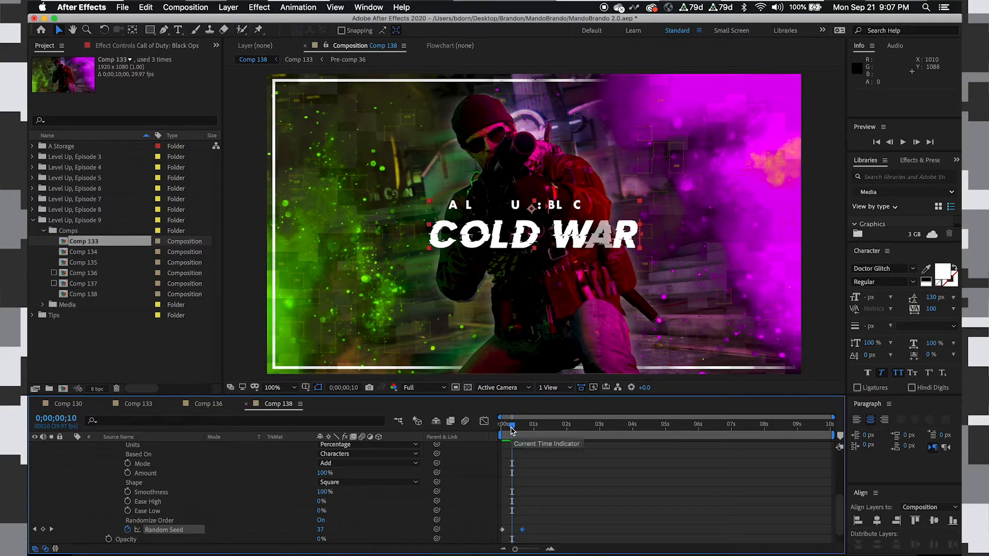
# Step: Set the range selector's Smoothness to 0% and play back the title animation from the start
pyautogui.moveTo(512, 430); pyautogui.dragTo(502, 430)
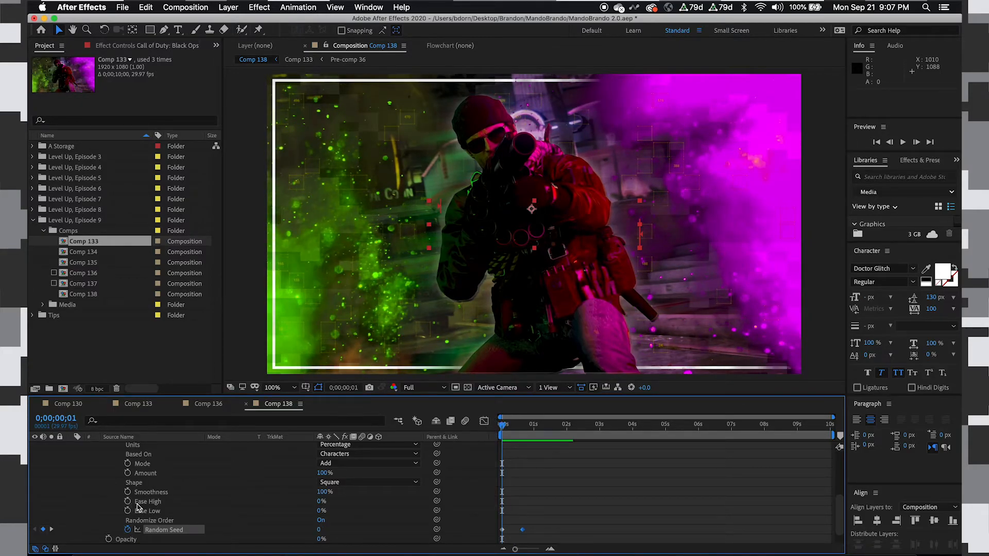
pyautogui.moveTo(323, 496); pyautogui.dragTo(227, 492)
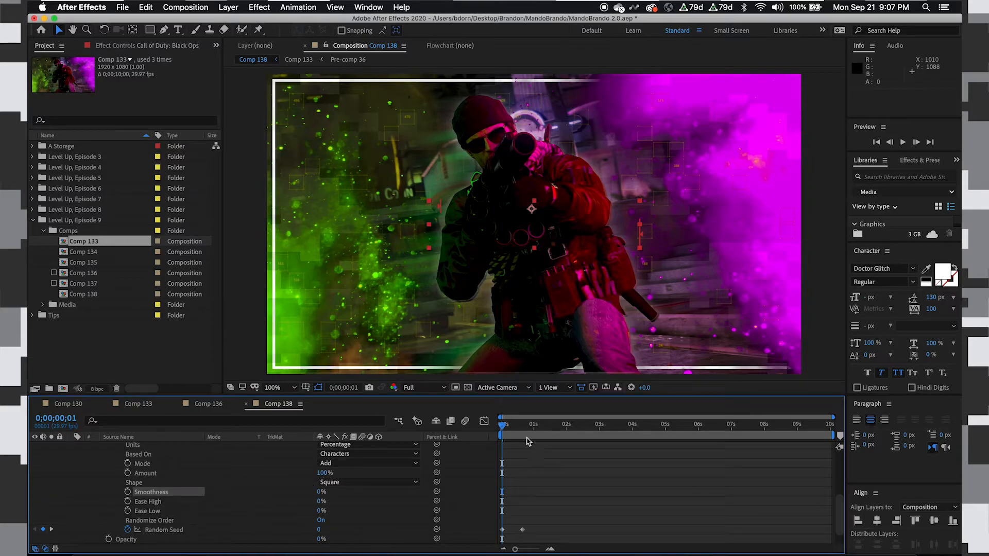
pyautogui.moveTo(501, 428)
pyautogui.mouseDown()
pyautogui.moveTo(523, 426)
pyautogui.moveTo(492, 432)
pyautogui.mouseUp()
pyautogui.press('space')
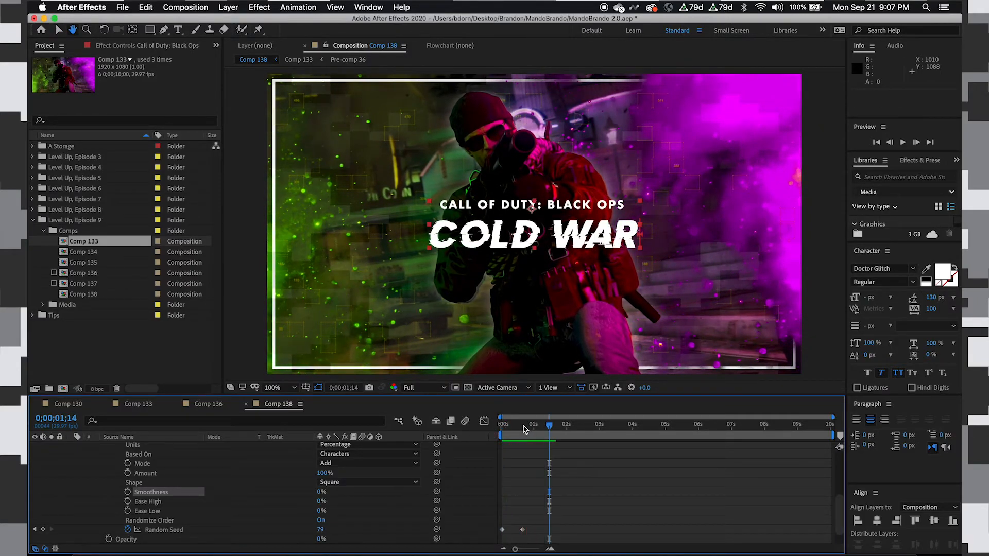